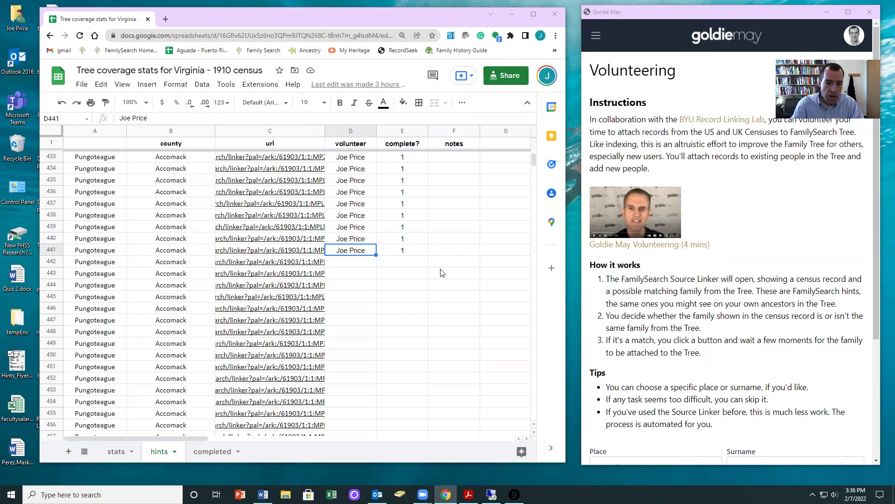
Open the row 442 hint link, compare the unattached wife's details with the Family Tree, and attach the census record
left_click(274, 264)
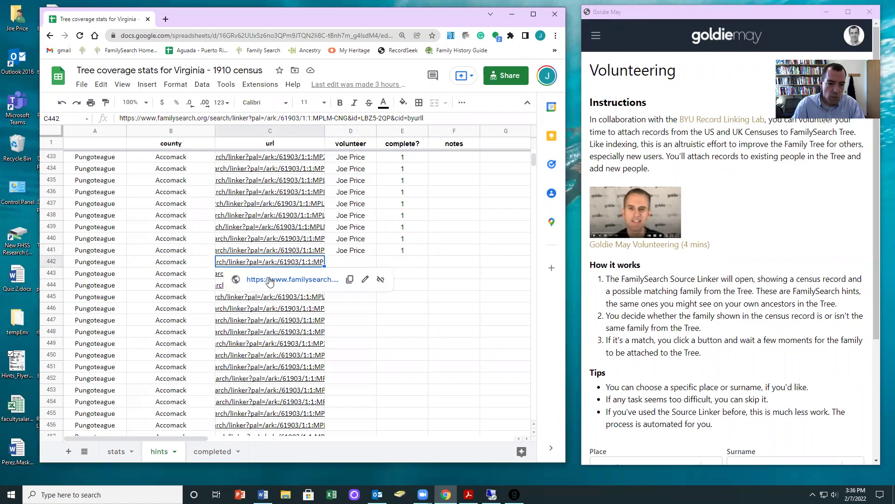
left_click(270, 279)
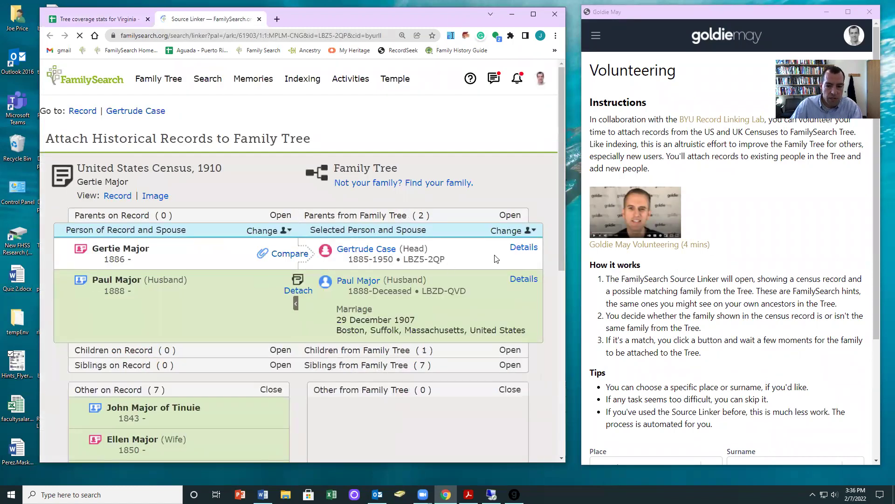
left_click(518, 248)
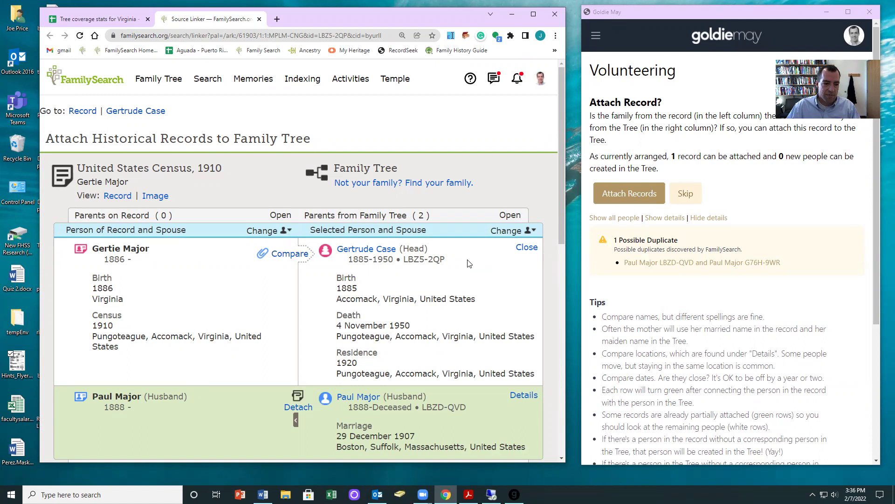
scroll(469, 264, "down", 3)
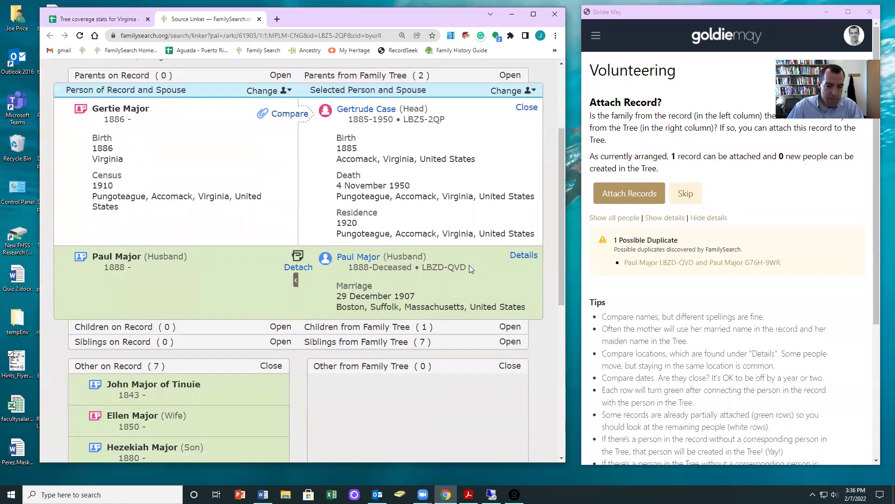
scroll(469, 266, "down", 3)
scroll(468, 267, "up", 5)
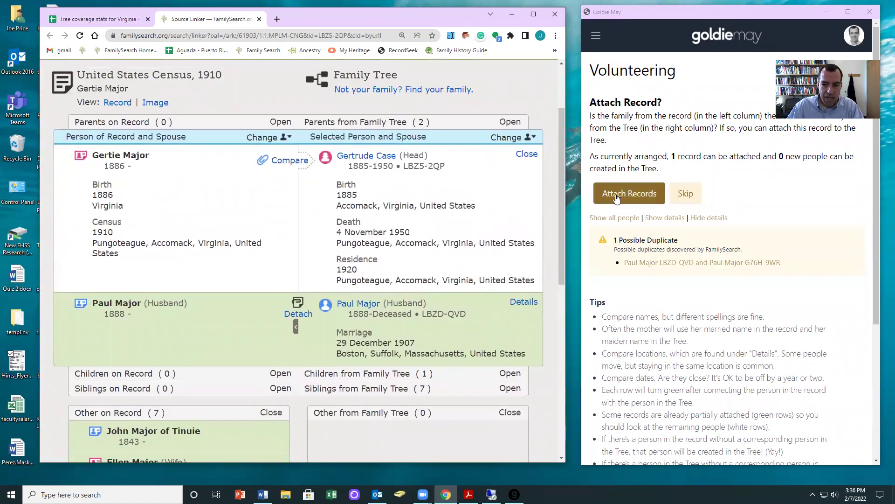
left_click(616, 198)
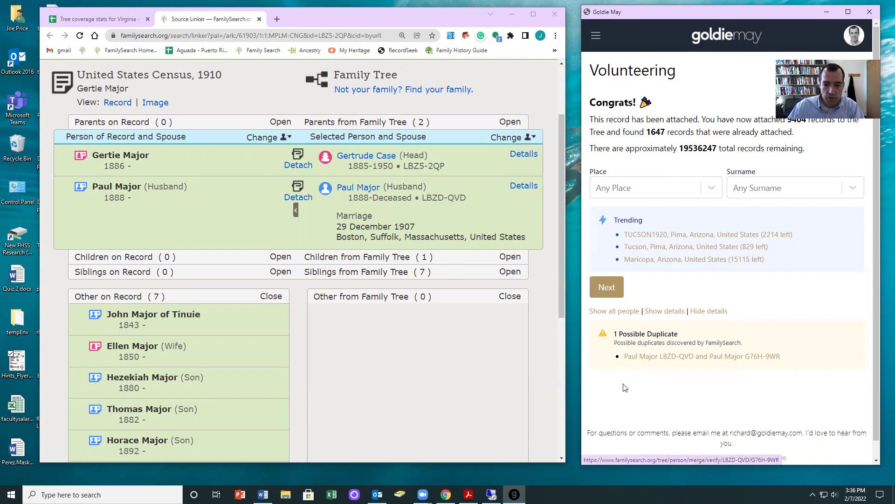
Close the finished hint and record row 442 on the hints sheet with the volunteer's name and 1 for complete
left_click(259, 19)
left_click_drag(353, 255, 359, 267)
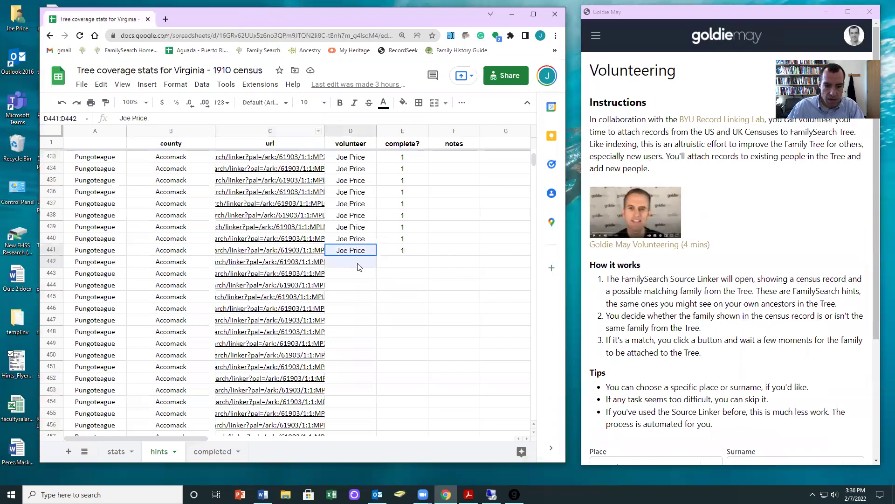
key("ctrl+d")
left_click(399, 265)
type("1")
key("Return")
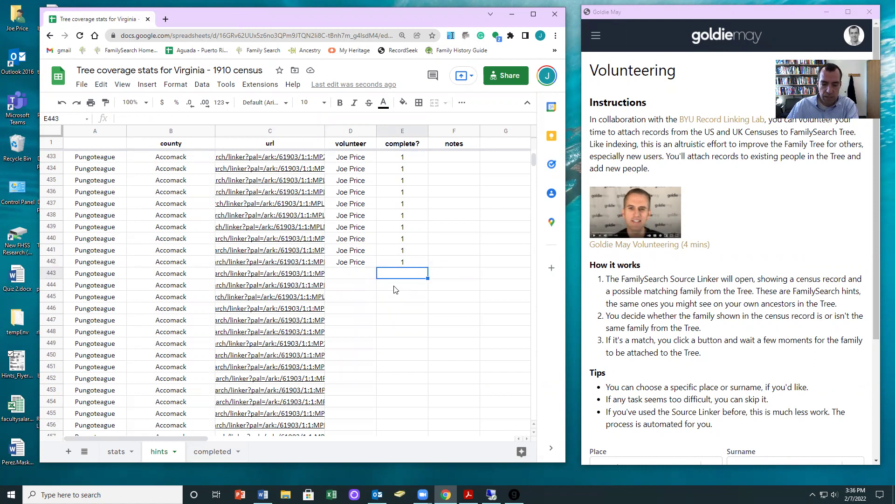
Claim the upcoming hints by filling the volunteer's name down from D442 through D457
left_click_drag(347, 266, 351, 435)
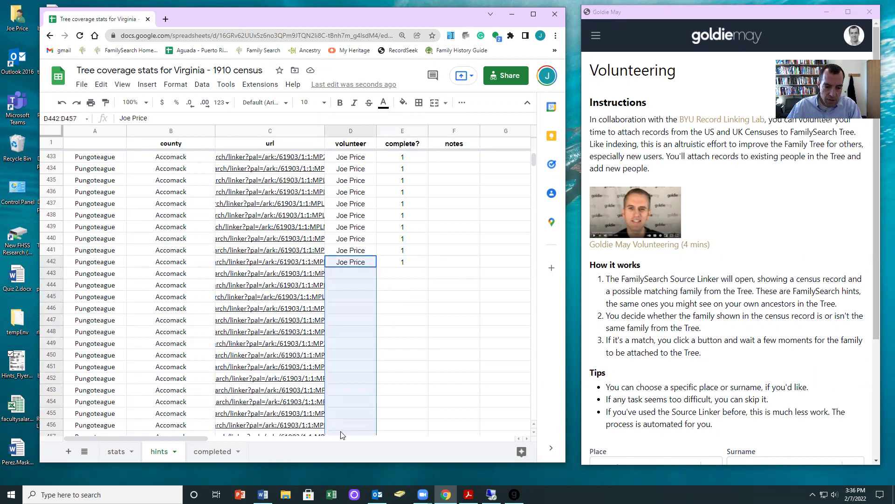
key("ctrl+d")
left_click(379, 278)
Open the hint links in C443:C451 in separate tabs, then review the last family's hint and close it
left_click_drag(298, 278, 291, 370)
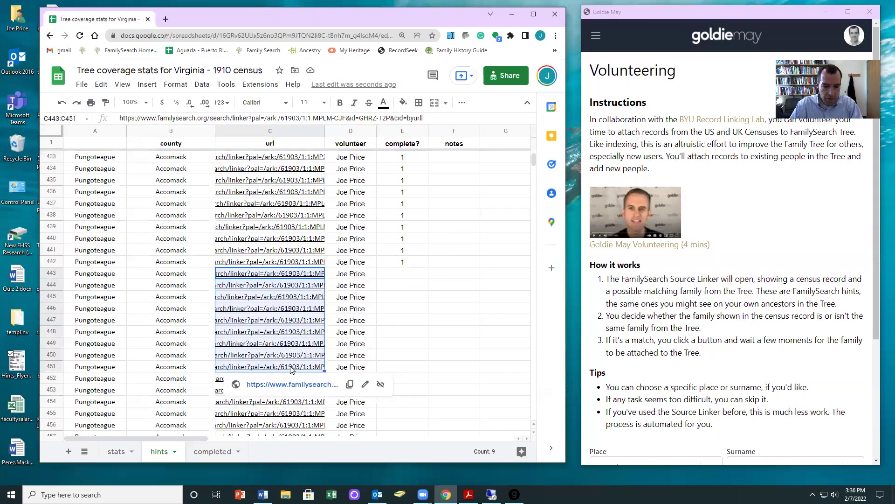
key("alt+Return")
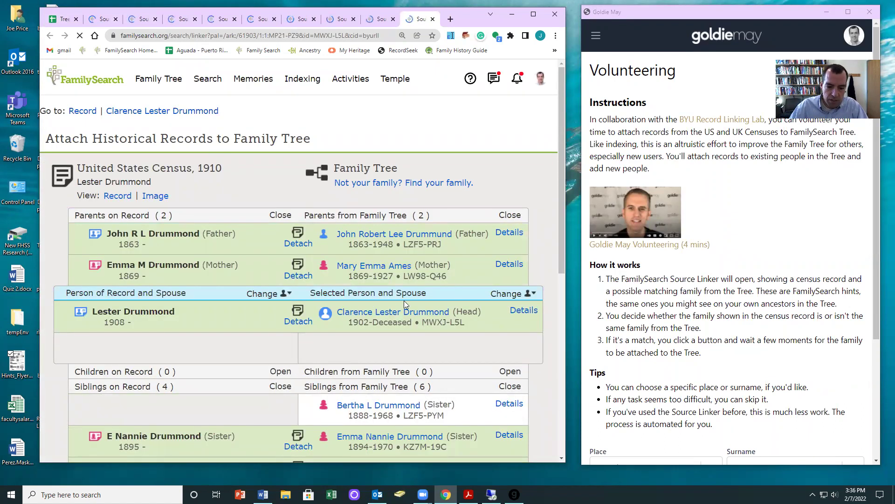
scroll(401, 296, "down", 4)
scroll(396, 284, "up", 3)
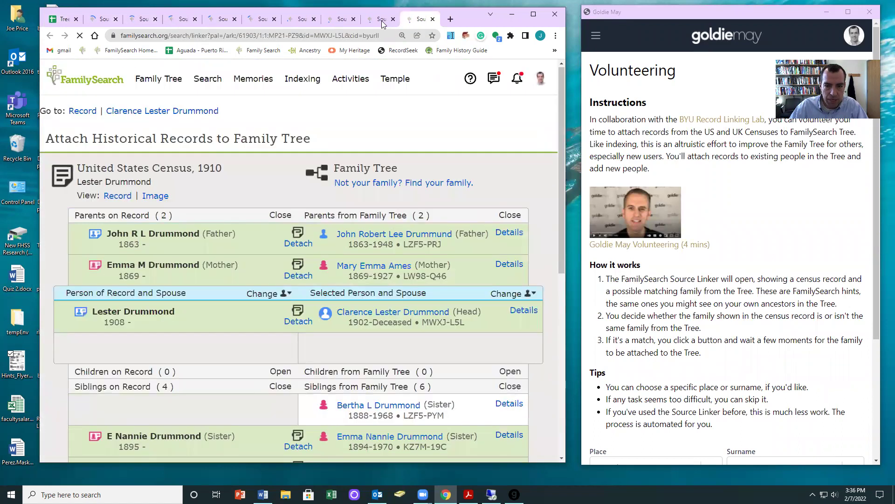
left_click(432, 19)
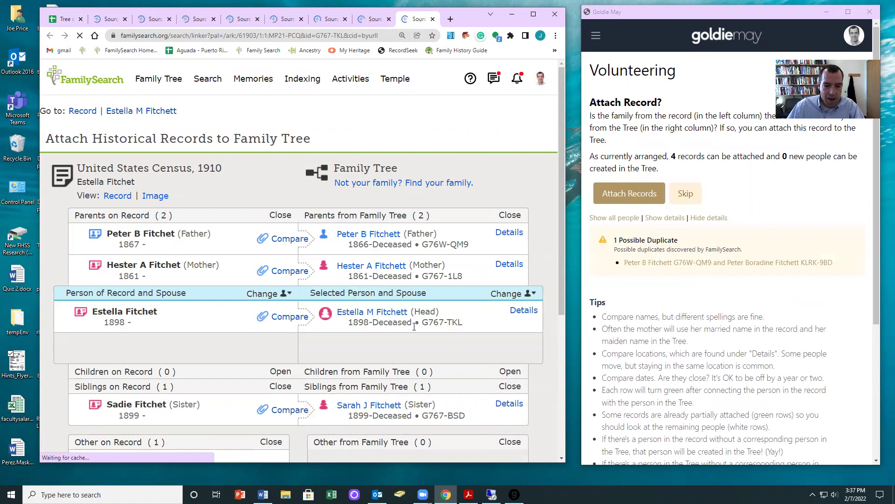
Show everyone's details in the last remaining hint, compare the parents and two daughters, and attach the records
scroll(434, 319, "down", 1)
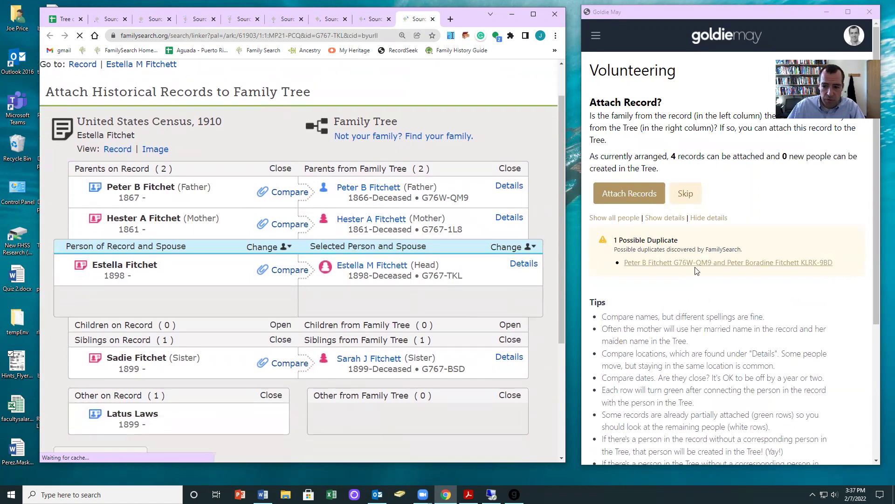
left_click(665, 218)
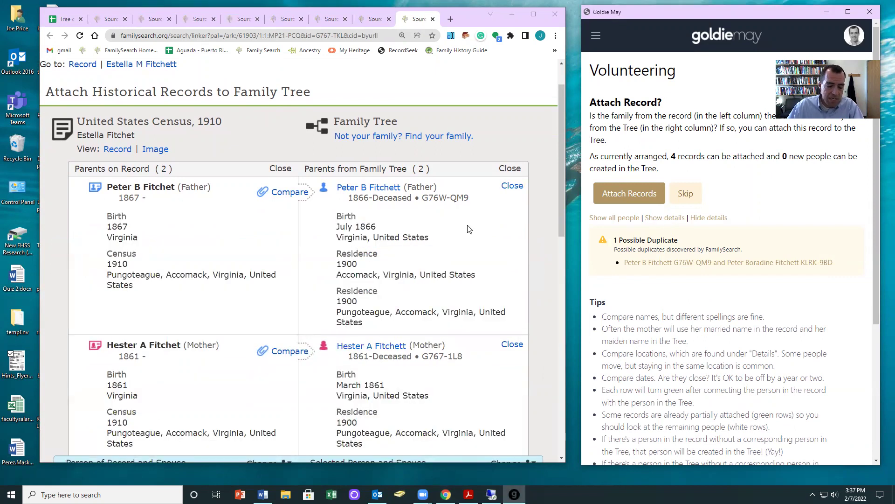
scroll(469, 229, "down", 2)
scroll(466, 233, "down", 3)
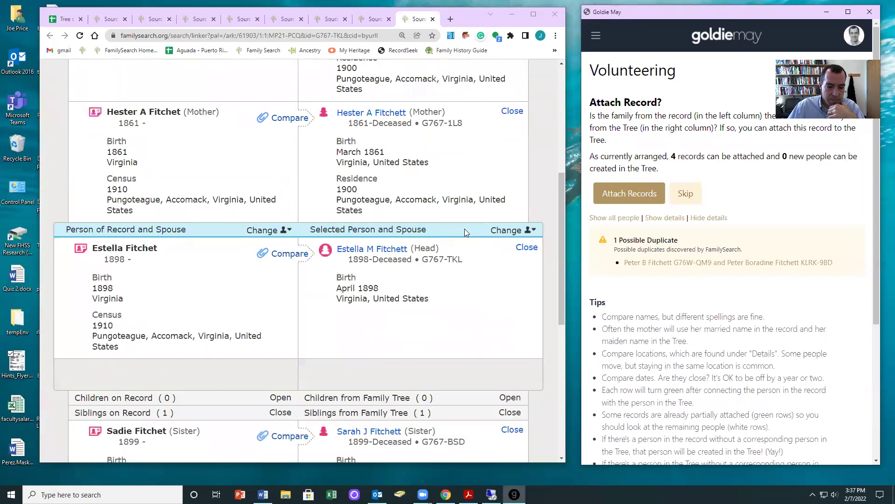
left_click(605, 199)
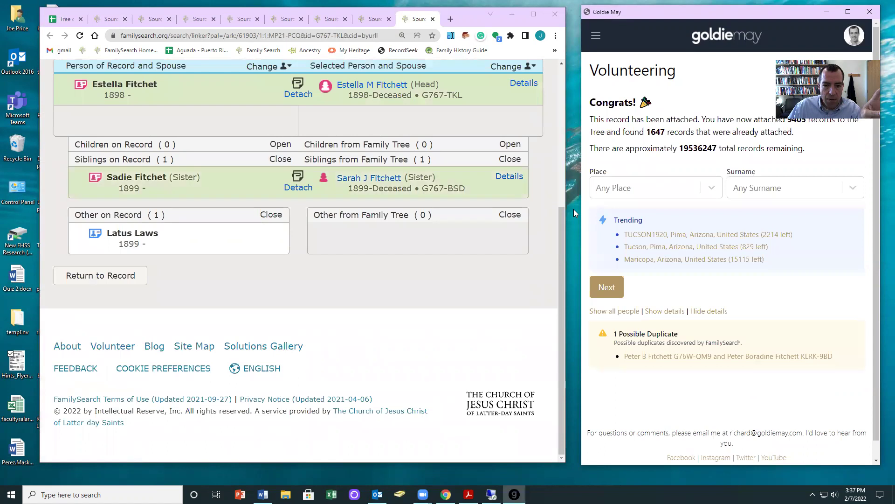
scroll(503, 238, "up", 2)
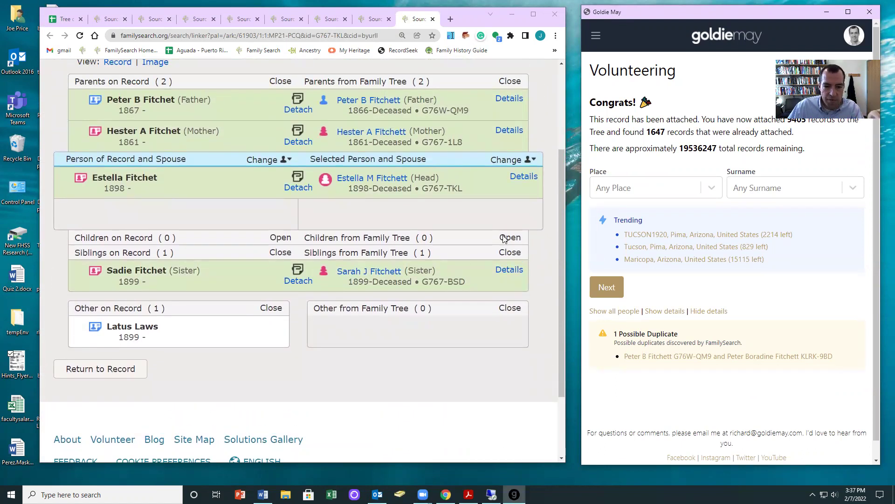
In the preceding open hint, compare the main person's birth and residence details and the siblings with the Family Tree
left_click(366, 21)
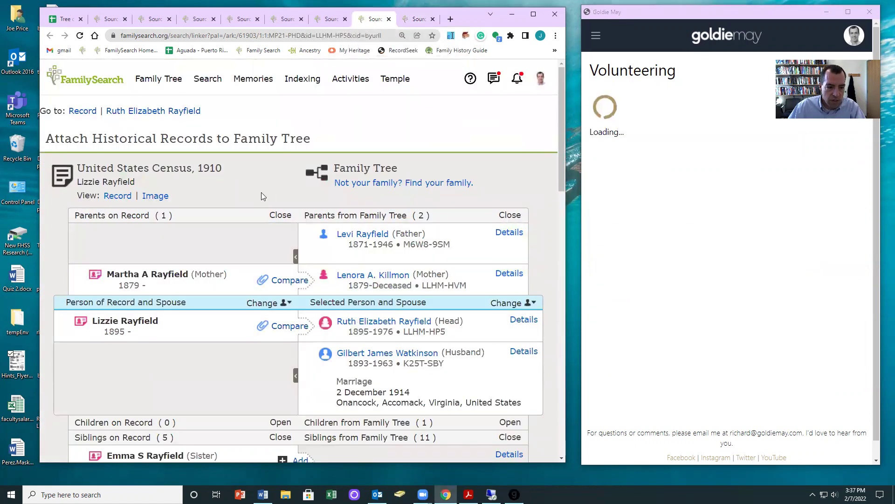
scroll(261, 192, "down", 3)
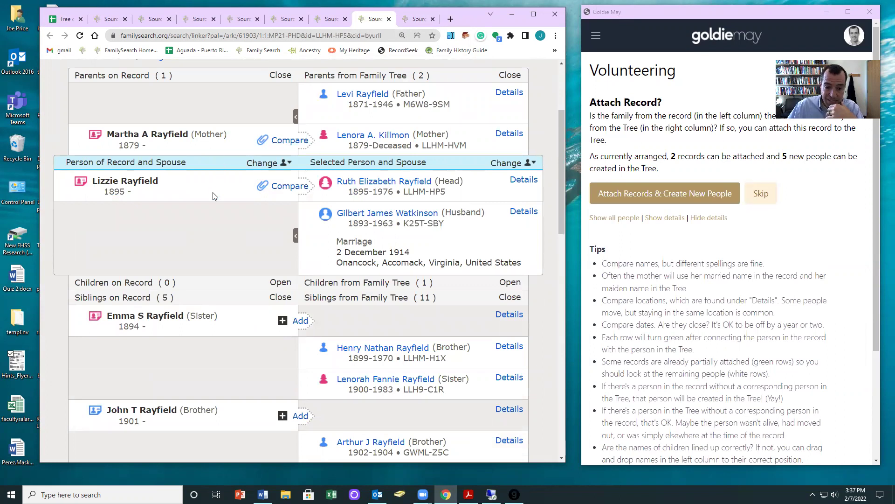
left_click(523, 180)
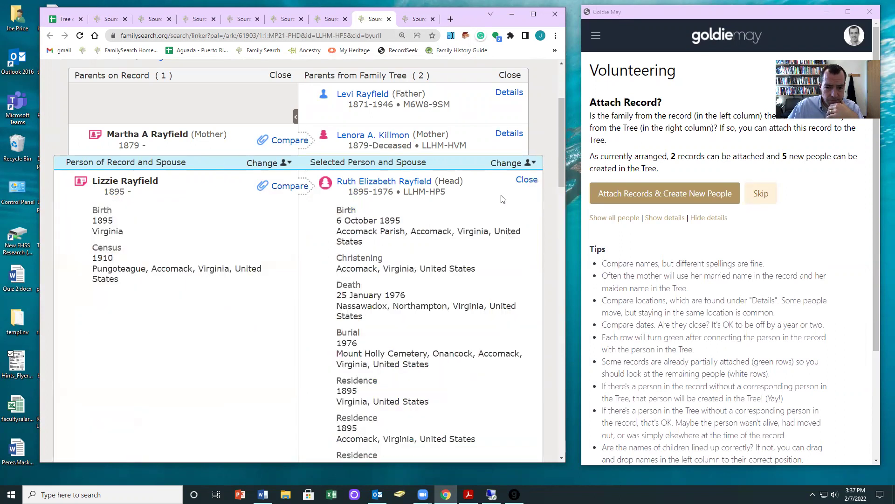
scroll(466, 229, "down", 2)
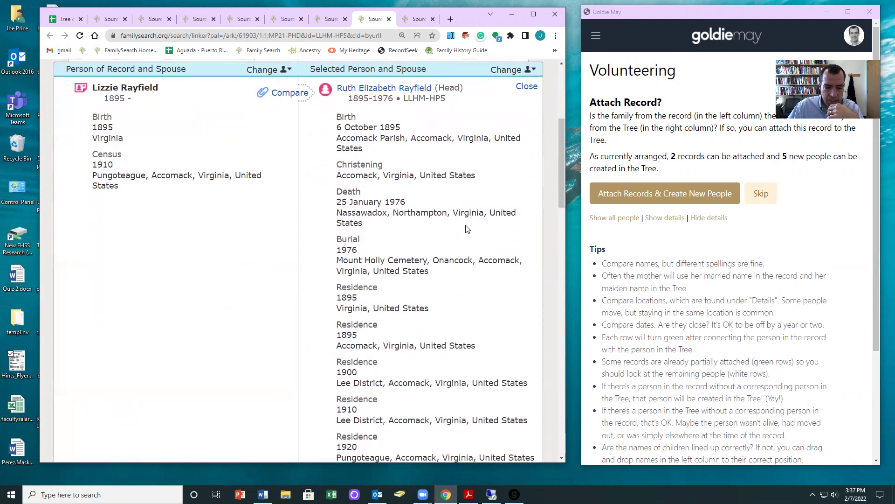
scroll(447, 224, "up", 5)
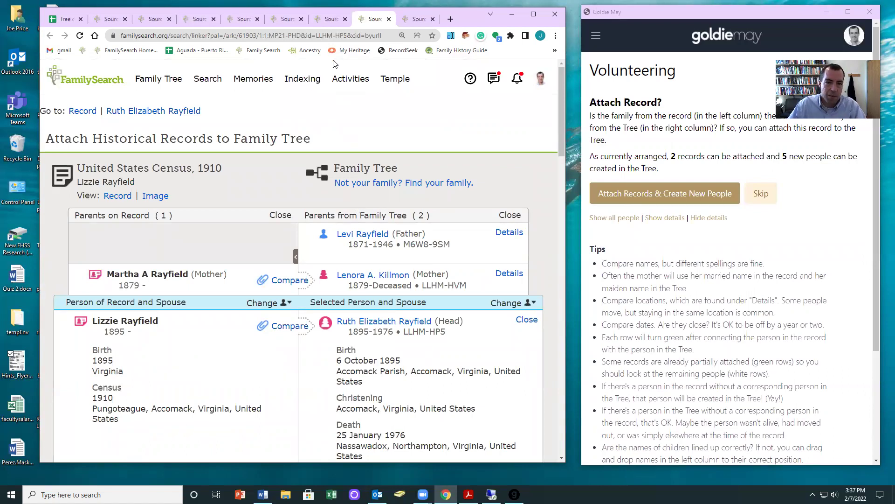
Check the Tree daughter's details in the couple's hint with one child on record, and look over the hint before it
left_click(324, 22)
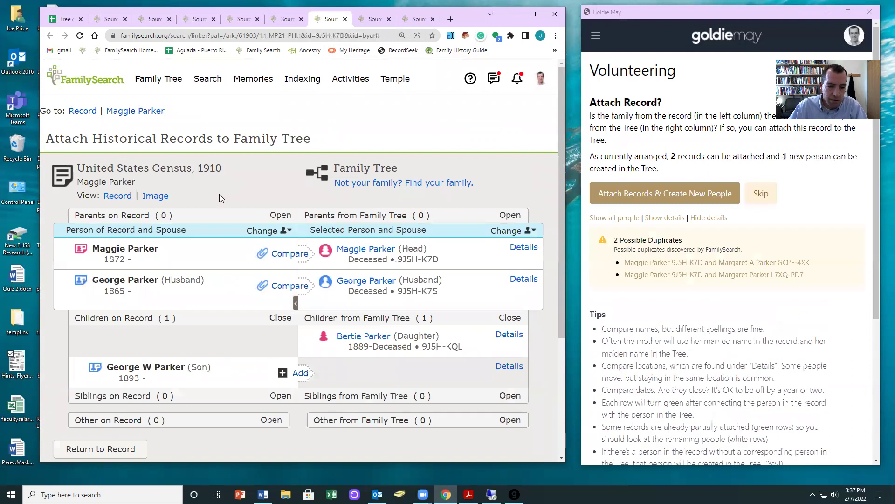
left_click(509, 334)
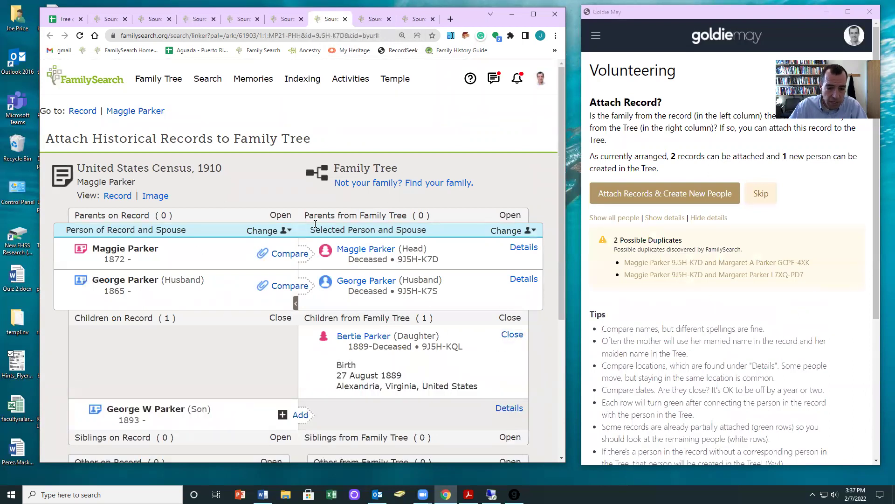
left_click(287, 21)
scroll(277, 232, "down", 3)
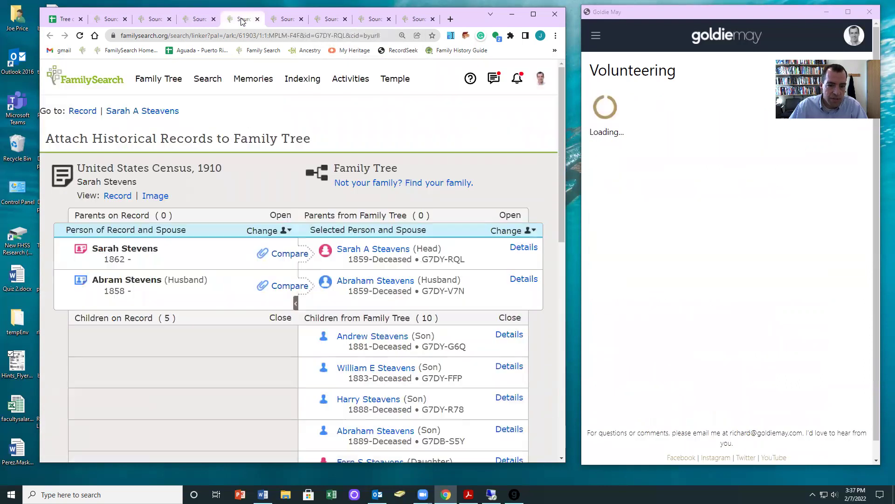
In the hint with five children on record, align the unmatched daughter with the unmatched daughter born a year later in the Tree
scroll(194, 210, "down", 4)
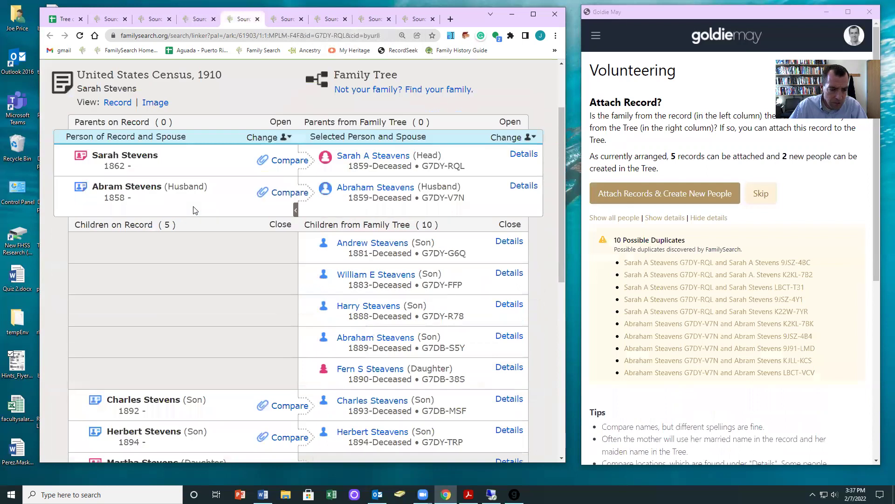
scroll(197, 207, "down", 2)
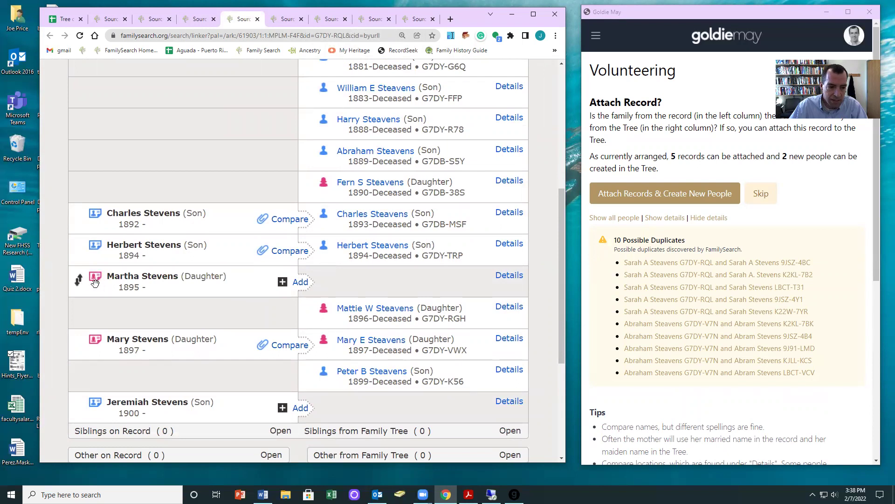
left_click_drag(78, 280, 82, 309)
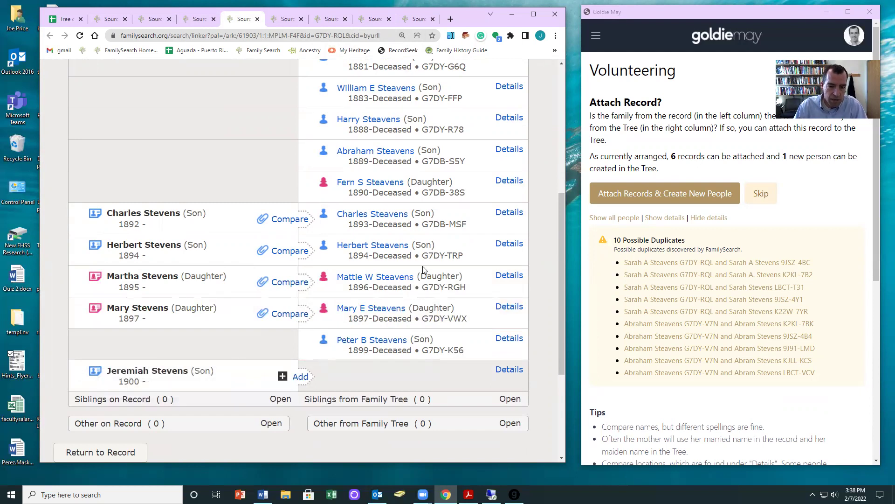
Show and compare this family's details, attach the records while creating the missing son, and close the Goldie May window
scroll(459, 187, "up", 3)
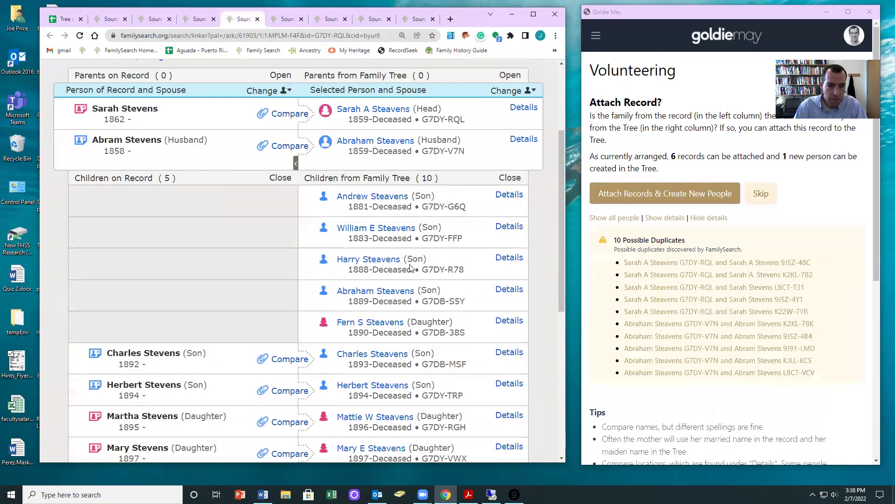
left_click(665, 217)
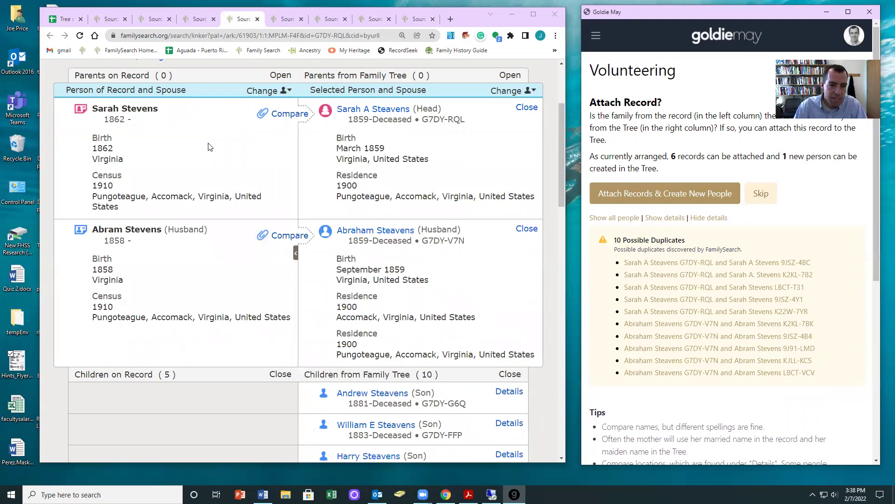
scroll(394, 157, "down", 7)
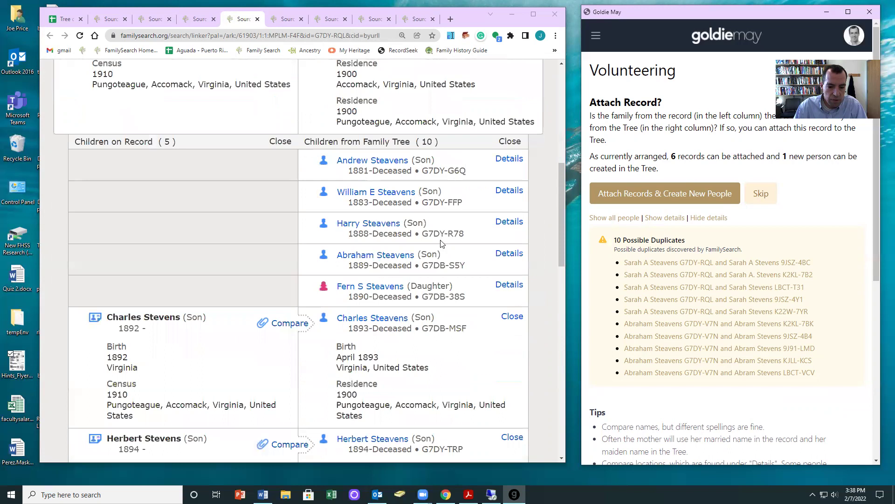
scroll(434, 246, "down", 3)
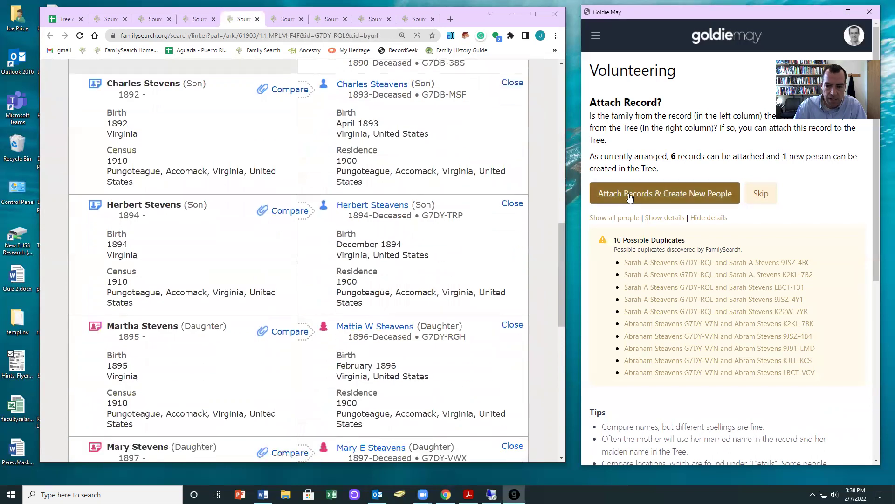
left_click(630, 204)
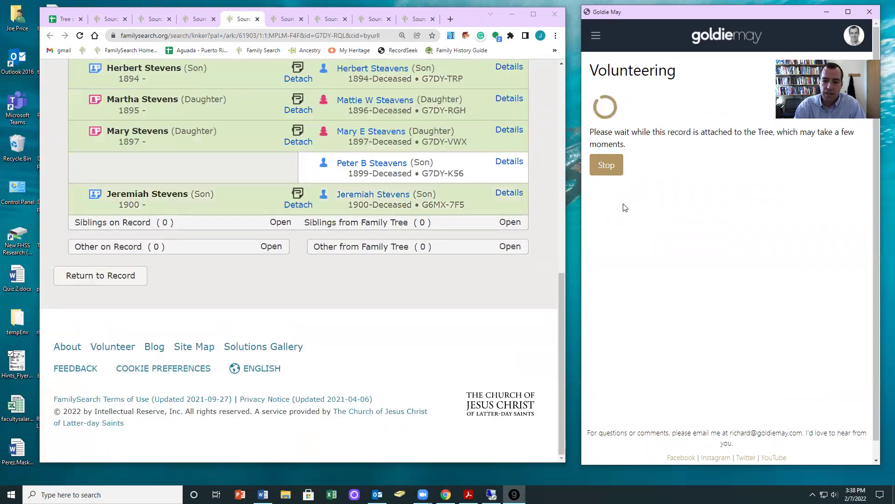
left_click(869, 13)
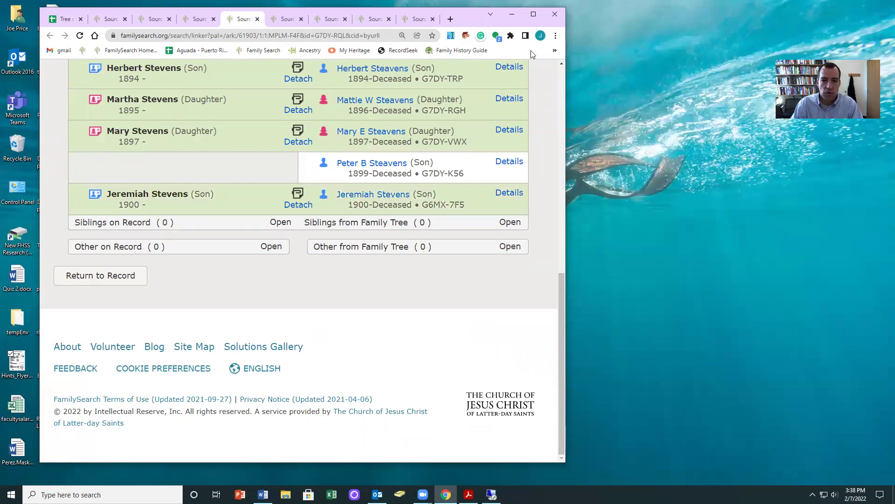
Reopen the Goldie May extension window for the census hint whose family is already attached
left_click_drag(469, 26, 470, 37)
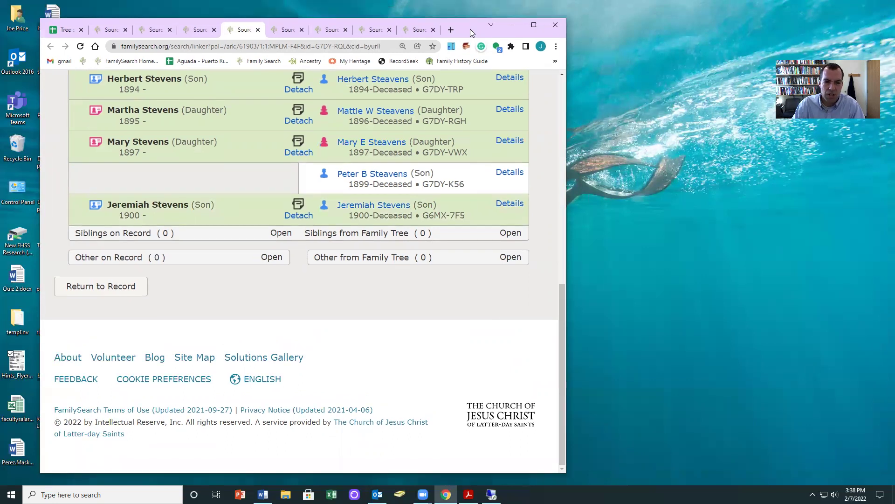
left_click(511, 47)
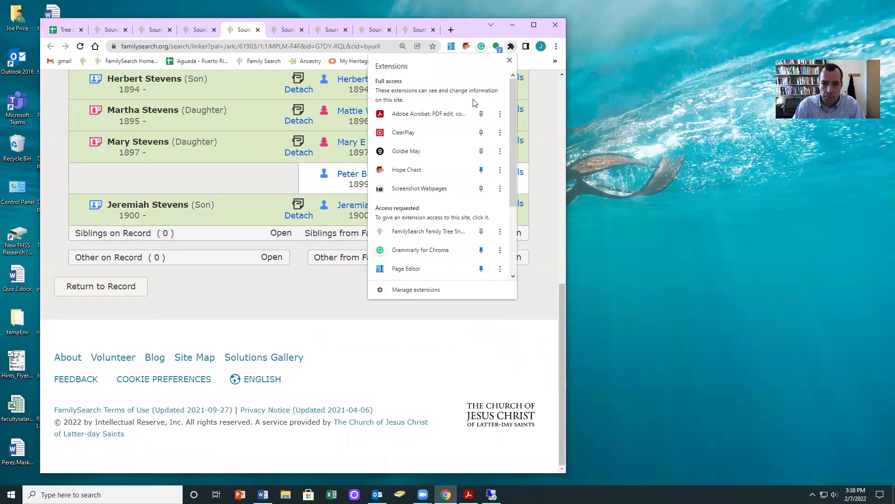
left_click(399, 150)
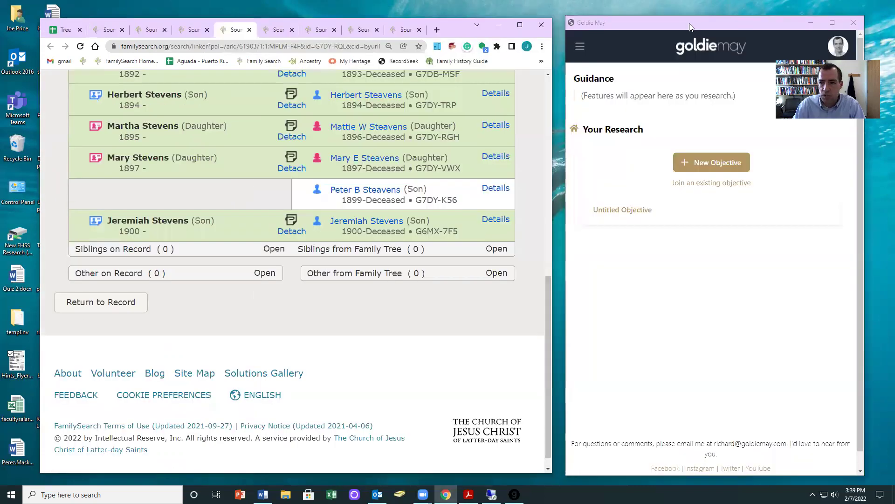
Arrange the Goldie May window beside a widened browser window so both are fully usable, and show Goldie May's Volunteering page
left_click(691, 24)
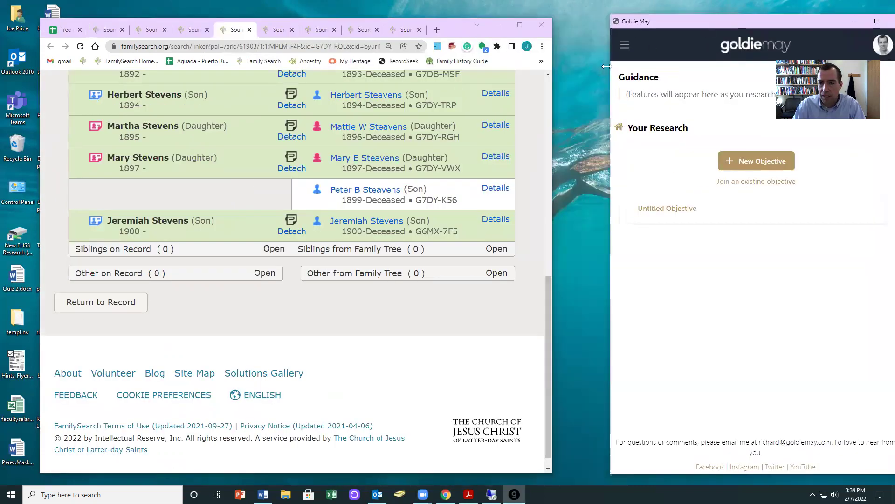
left_click_drag(609, 65, 665, 65)
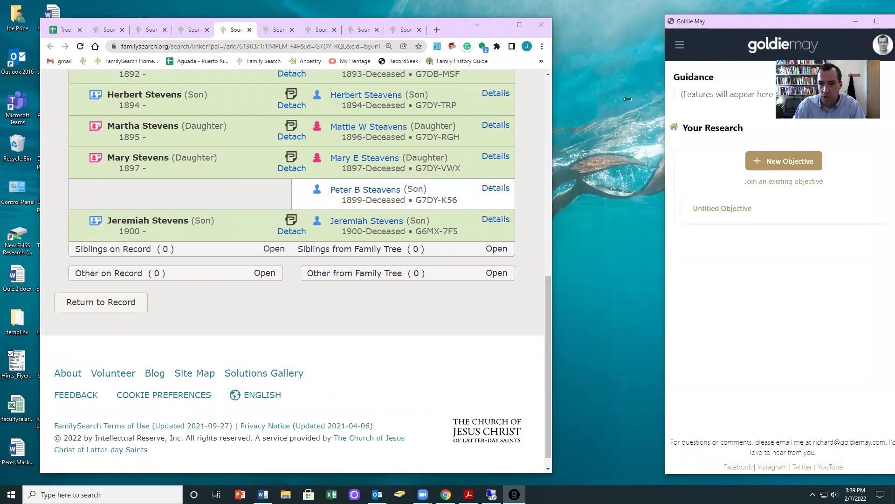
left_click_drag(553, 94, 628, 94)
left_click_drag(38, 111, 1, 111)
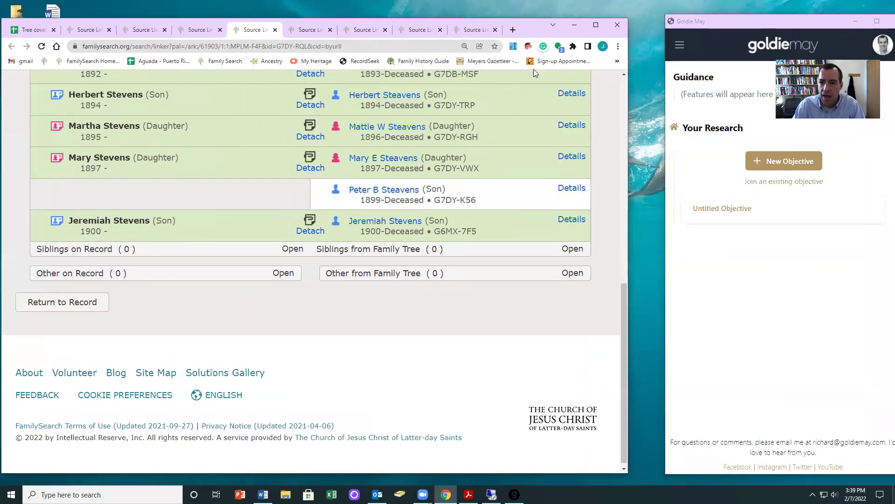
left_click(652, 54)
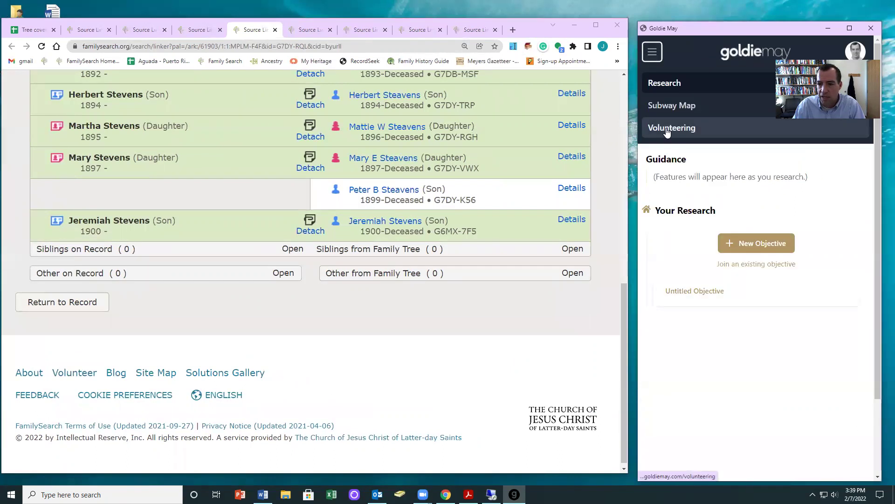
left_click(667, 132)
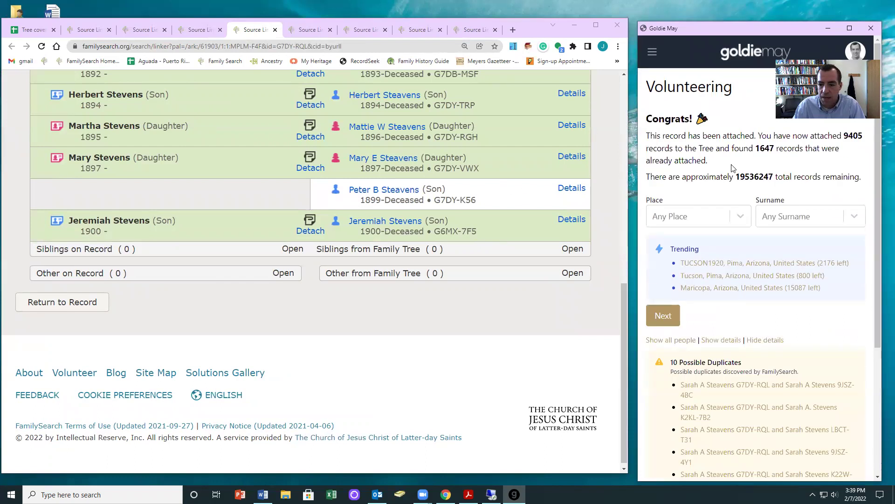
In the preceding open hint, look over the 1910 census household and the selected person's relatives in the Family Tree
left_click(198, 29)
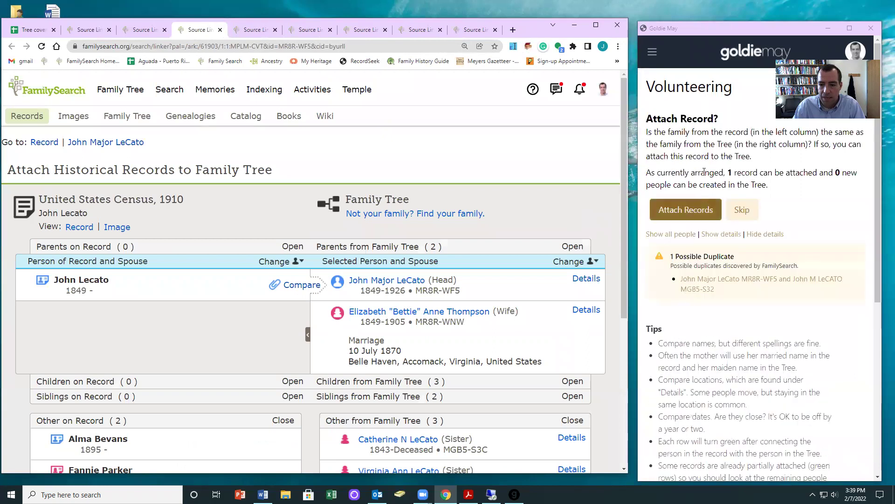
scroll(387, 254, "down", 1)
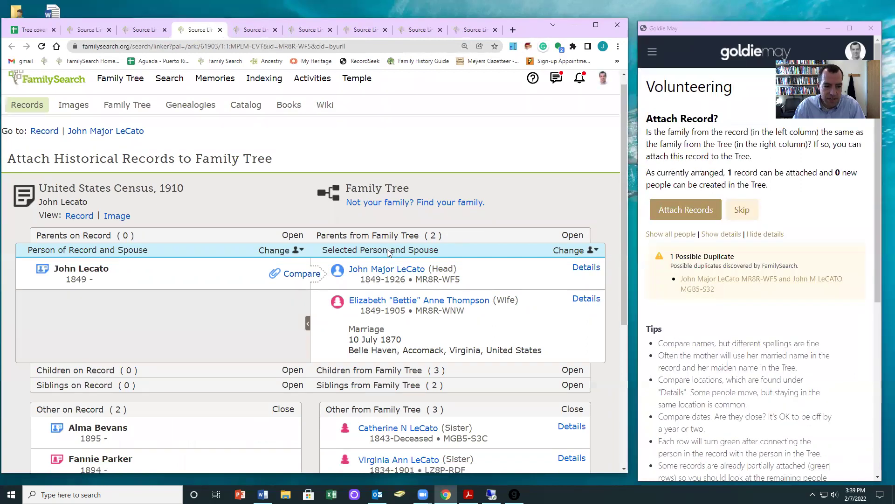
scroll(387, 252, "down", 2)
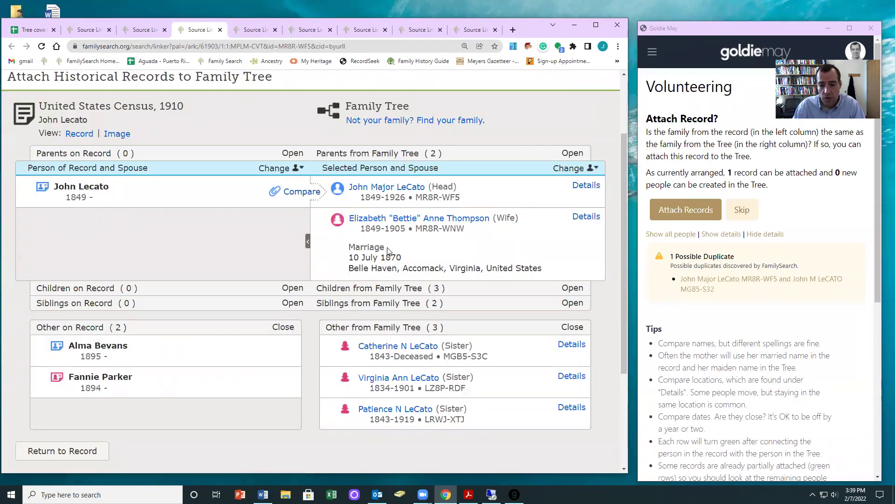